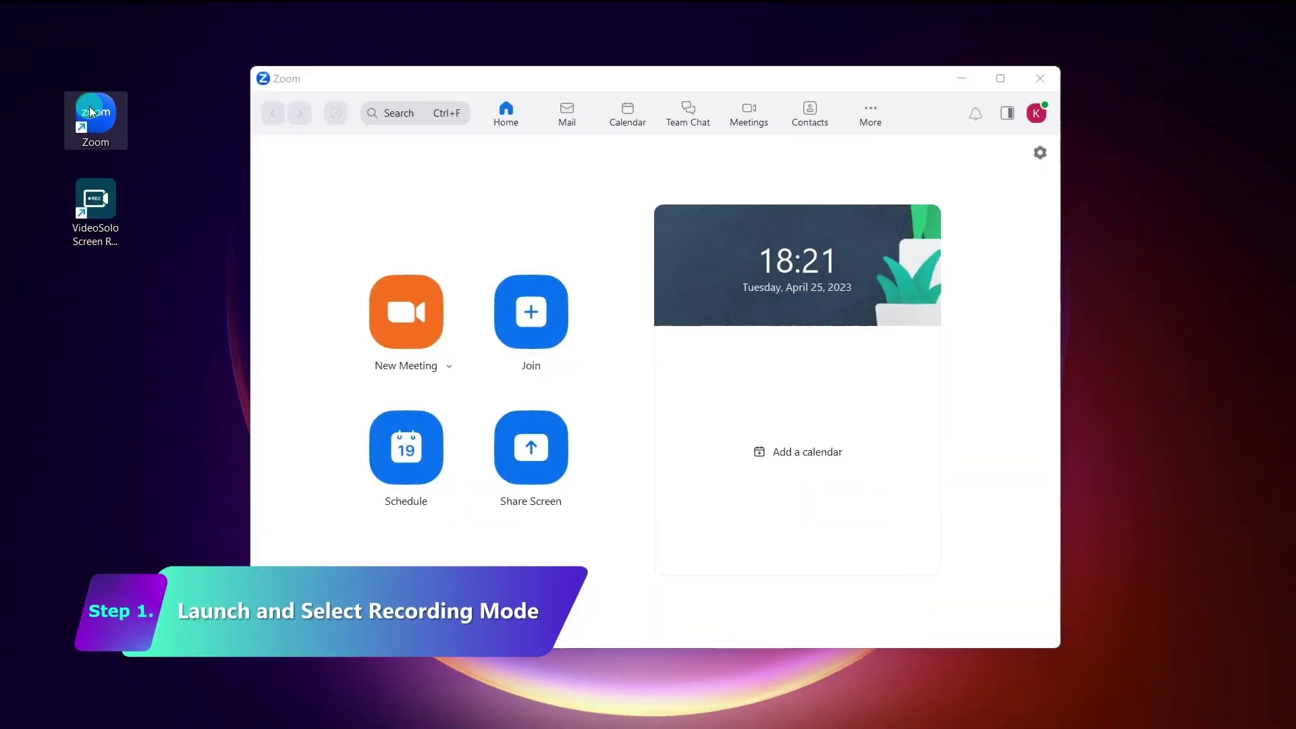
- Launch VideoSolo Screen Recorder and look through the Video Recorder and Audio Recorder modes
double_click(96, 218)
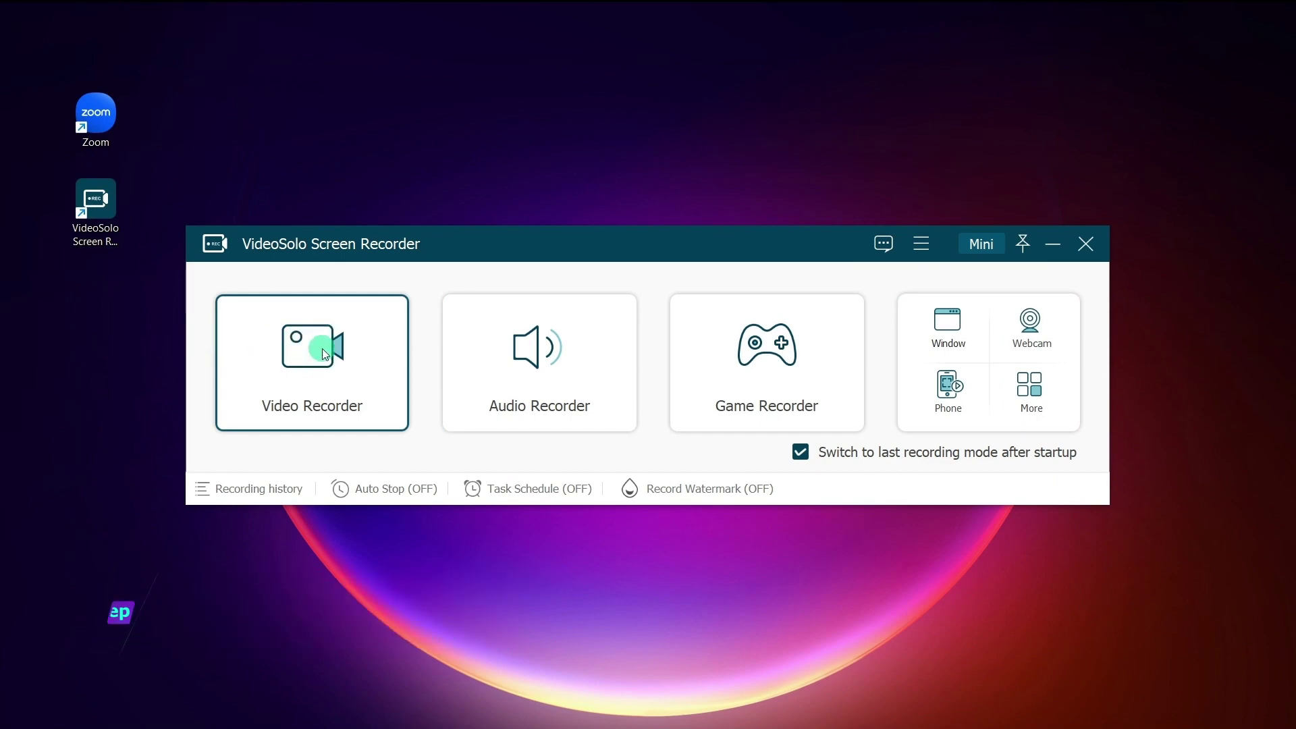
click(321, 347)
click(225, 281)
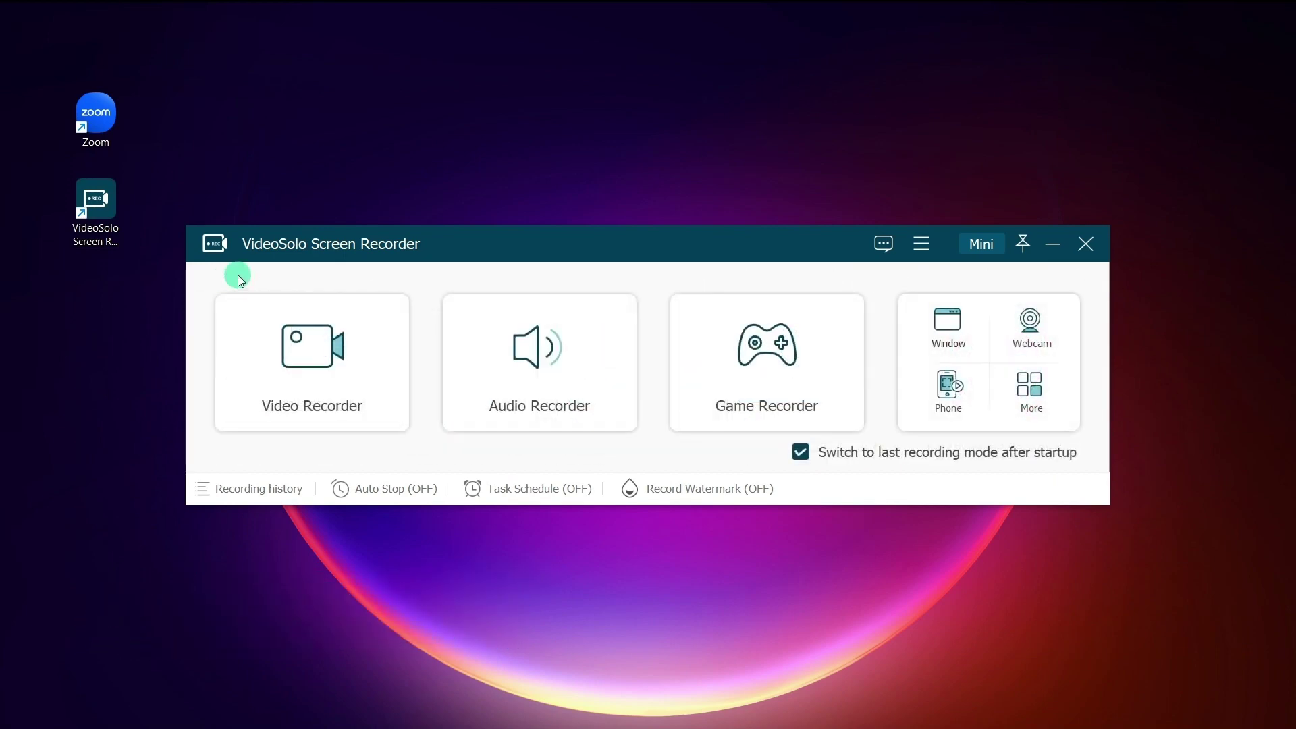
click(520, 338)
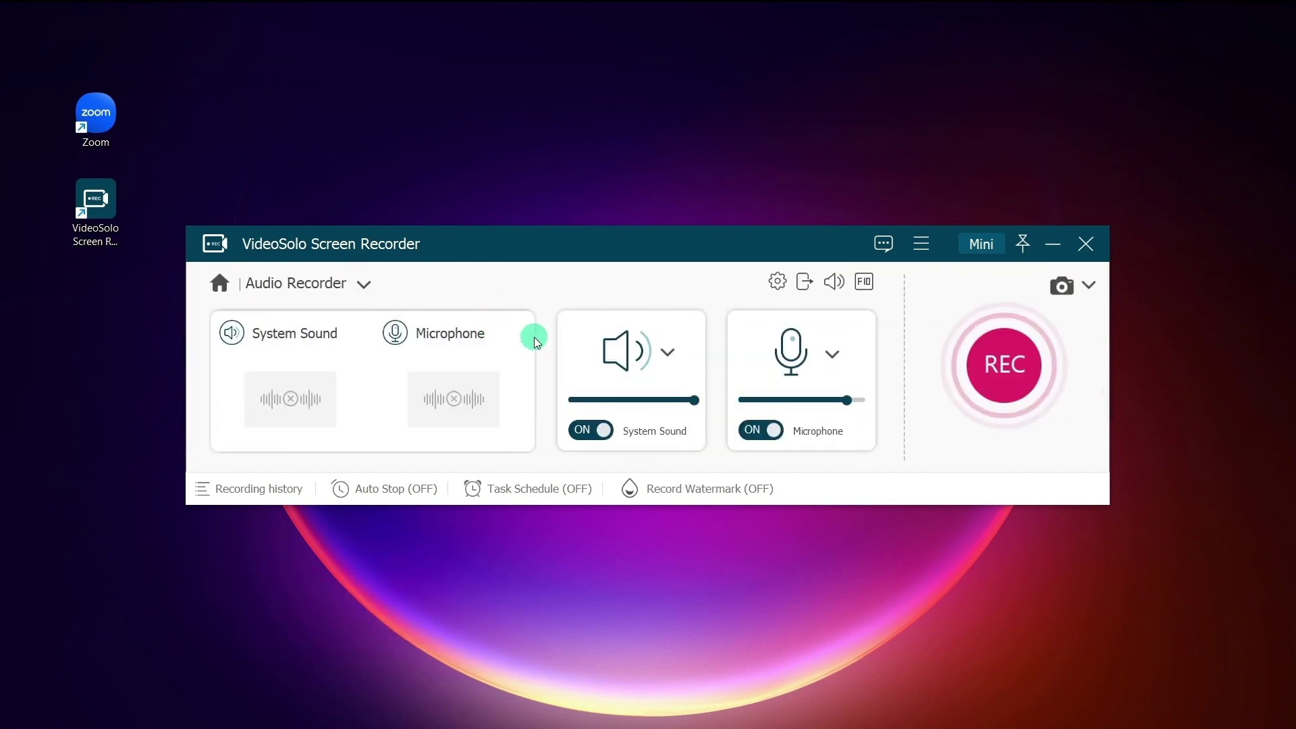
click(215, 283)
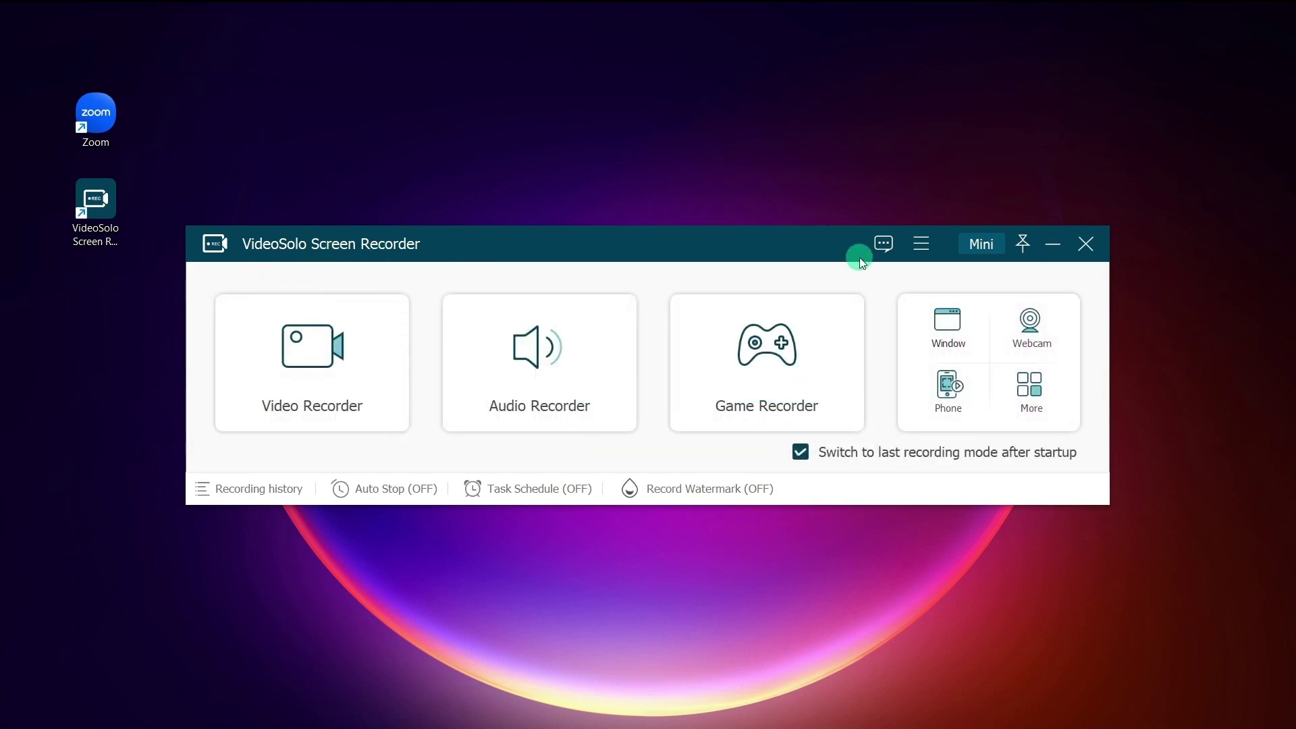
- Try the Window recorder with the Zoom window, then return to Video Recorder
click(945, 325)
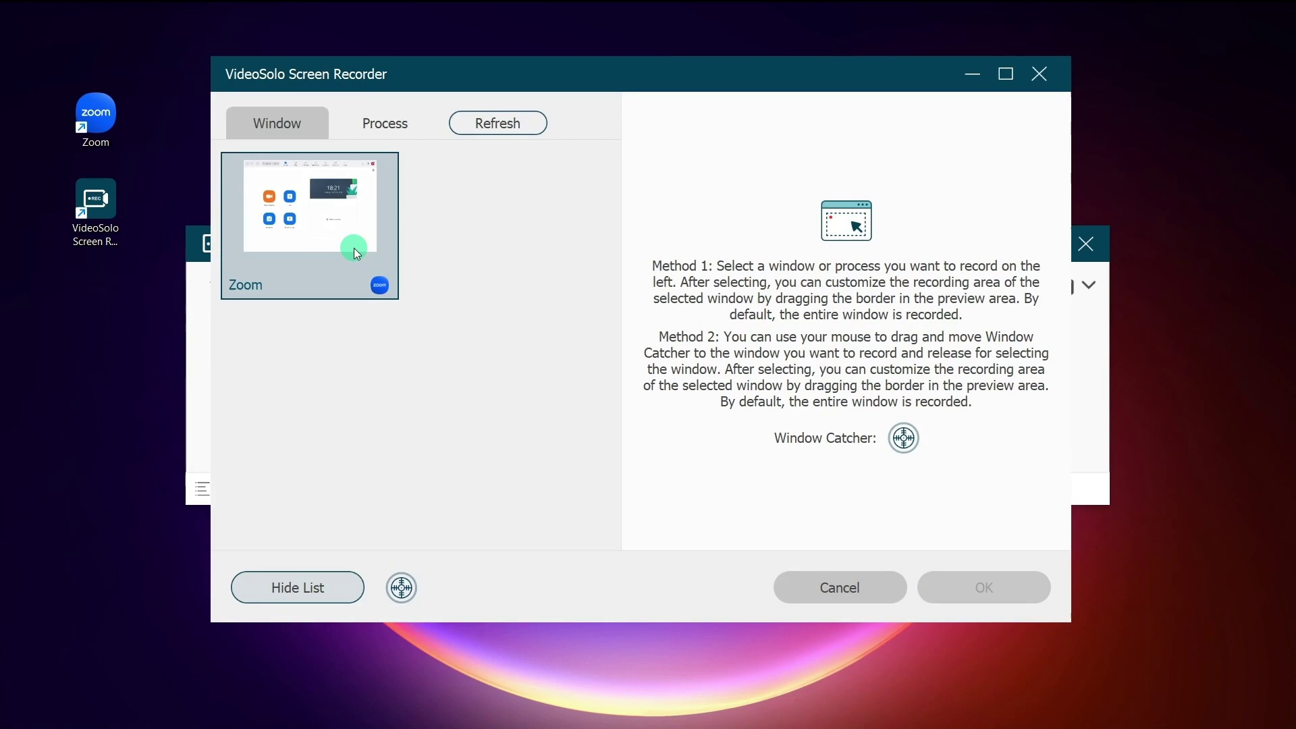
click(347, 247)
click(983, 586)
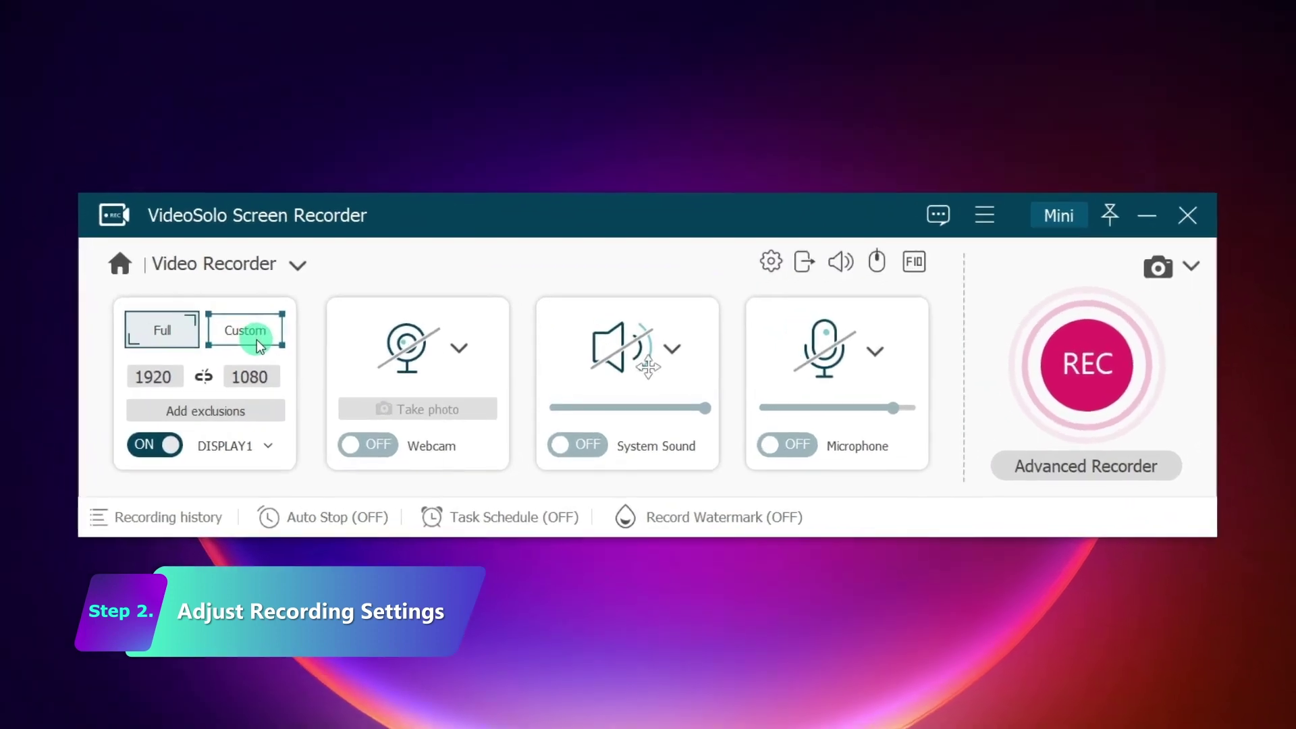
- Keep the Full recording area and add a window to the capture exclusions
click(321, 339)
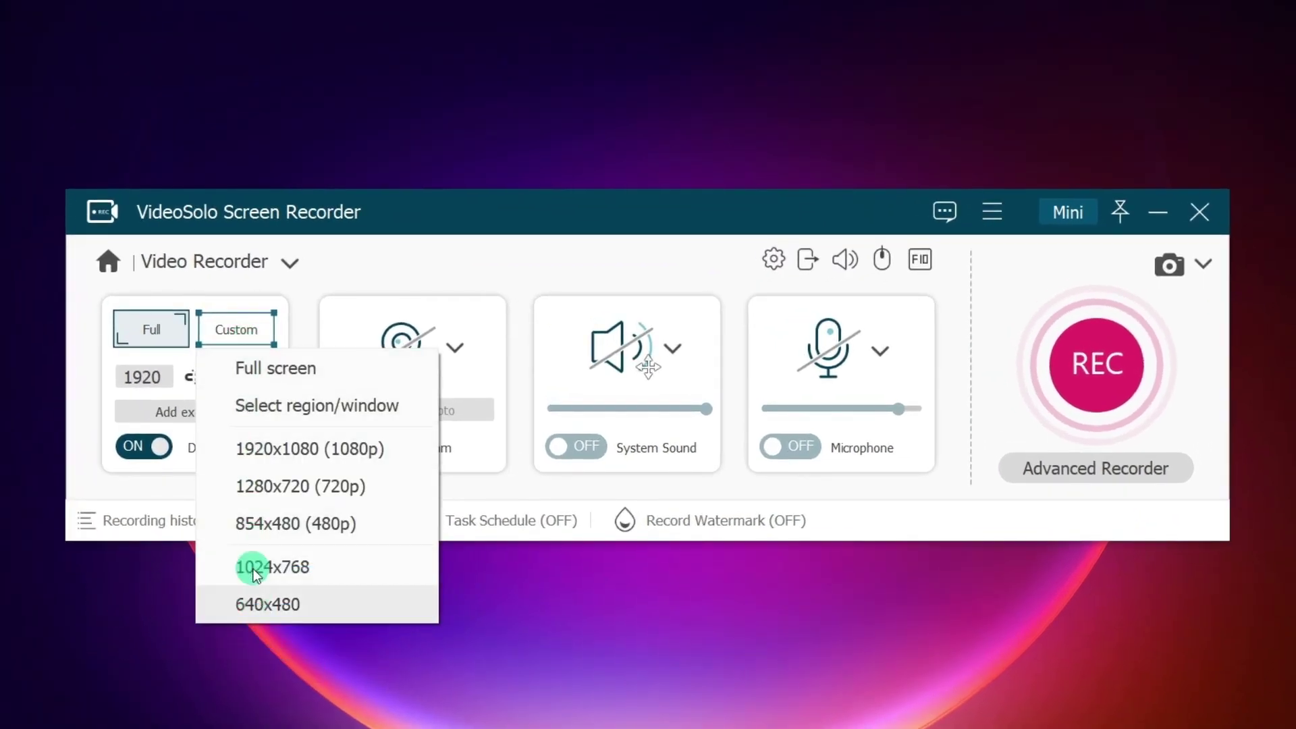
click(260, 368)
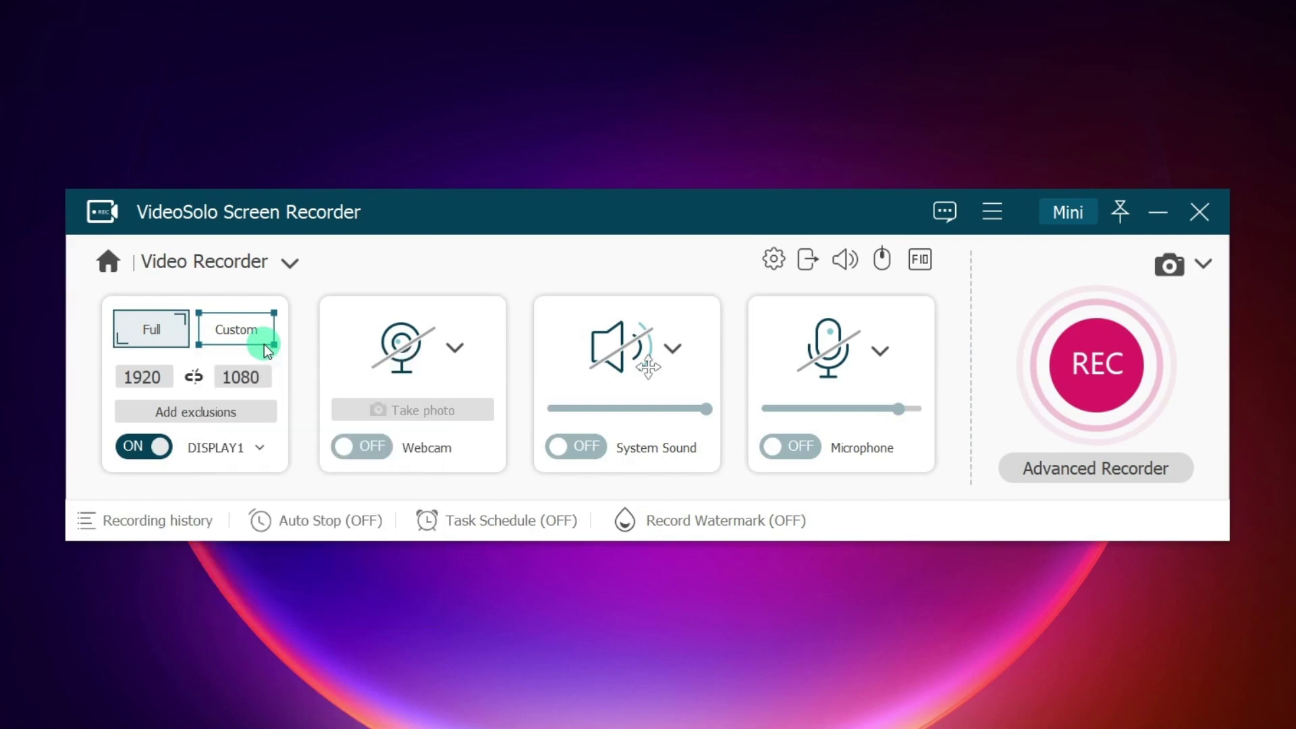
click(191, 411)
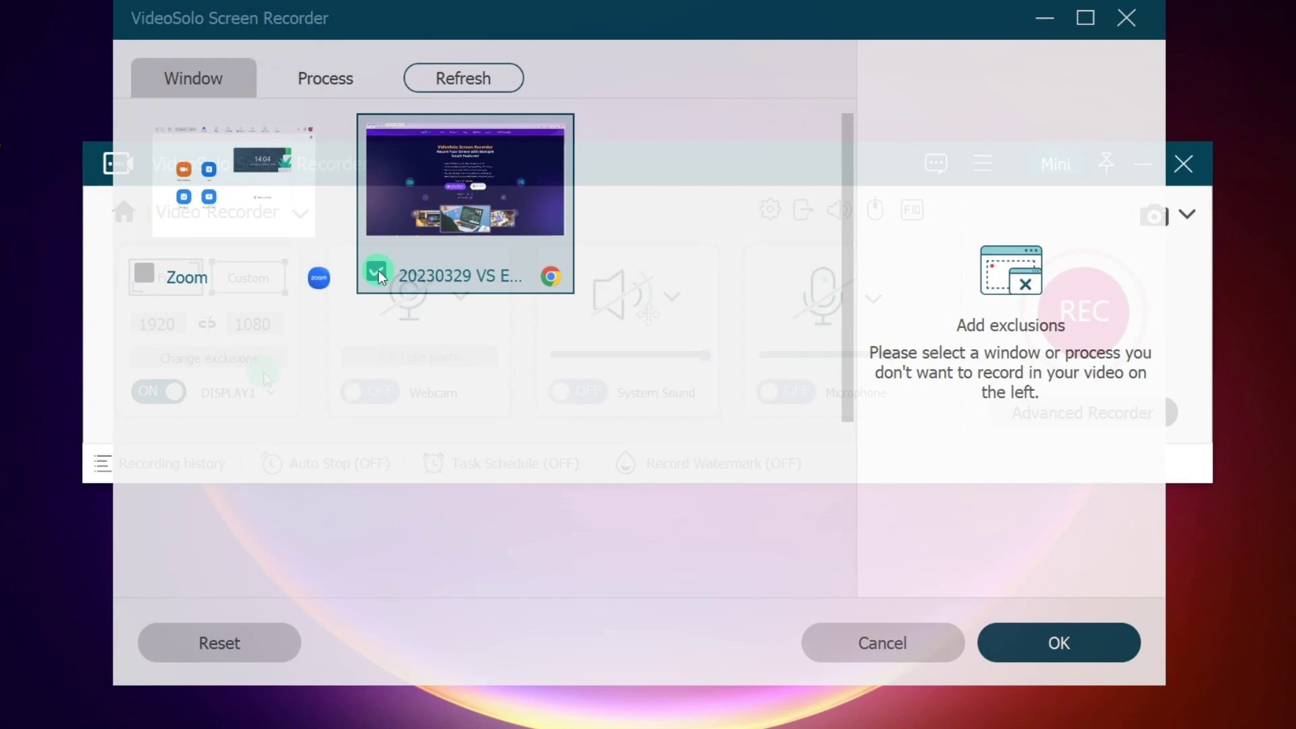
- Turn on the webcam and microphone, and check the system sound and microphone device options
click(346, 385)
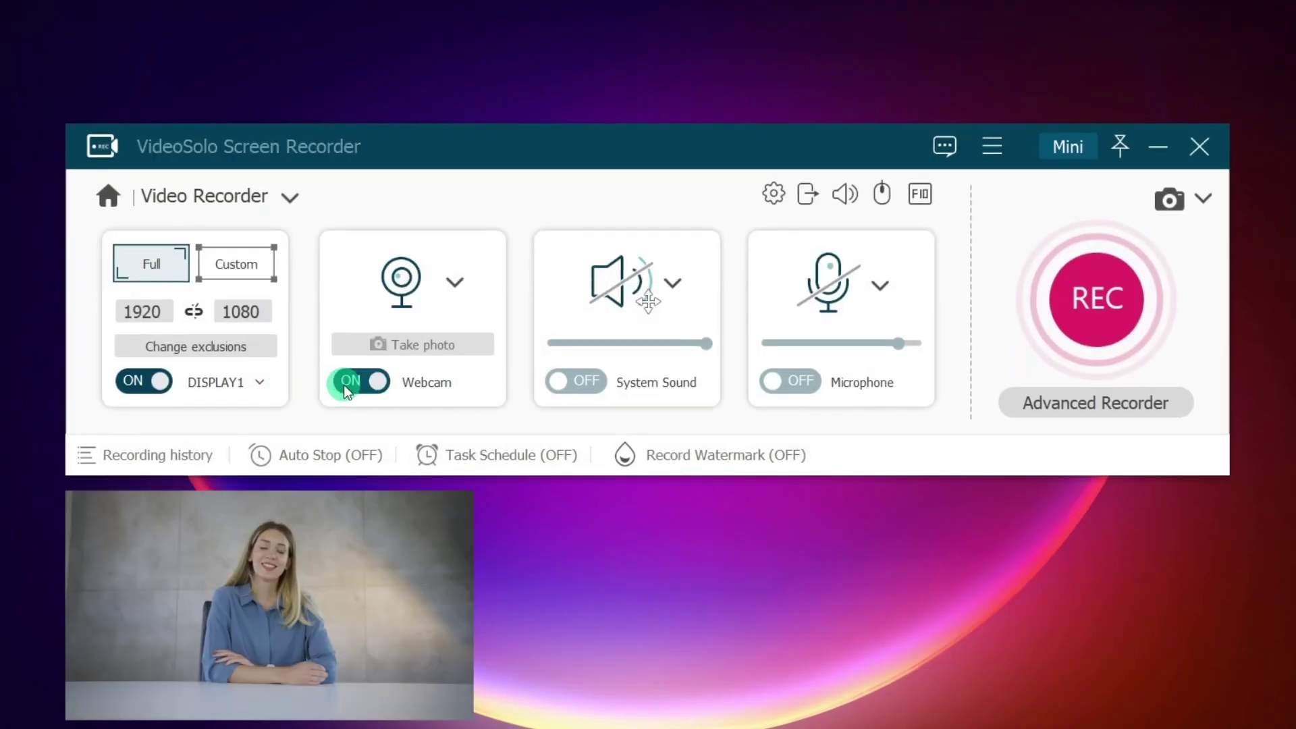
click(785, 382)
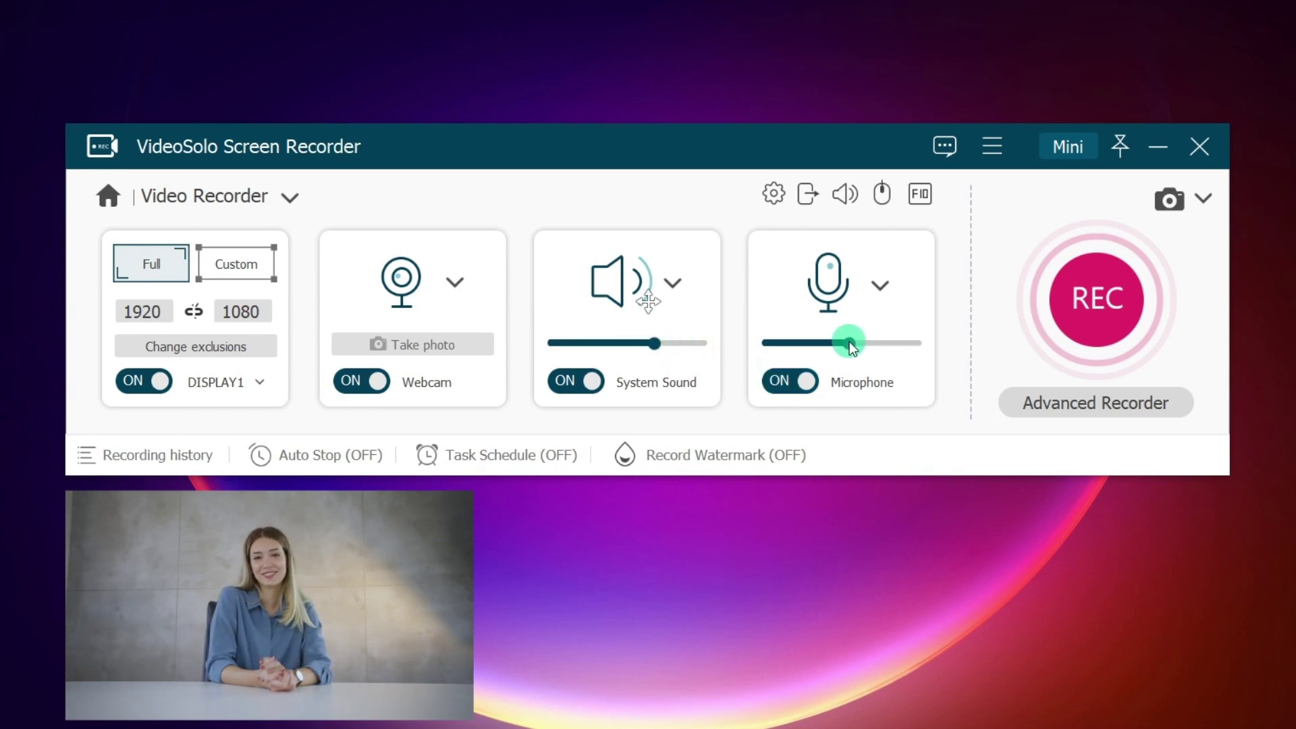
click(672, 283)
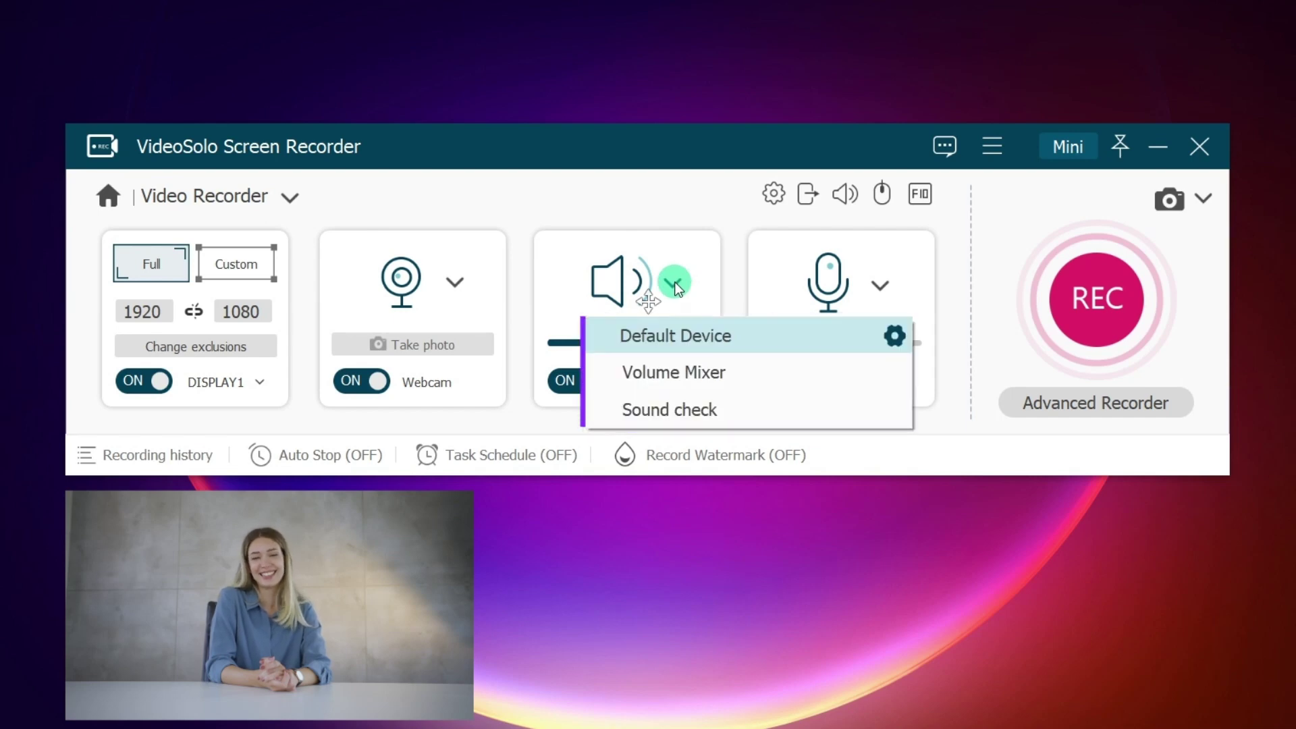
click(877, 285)
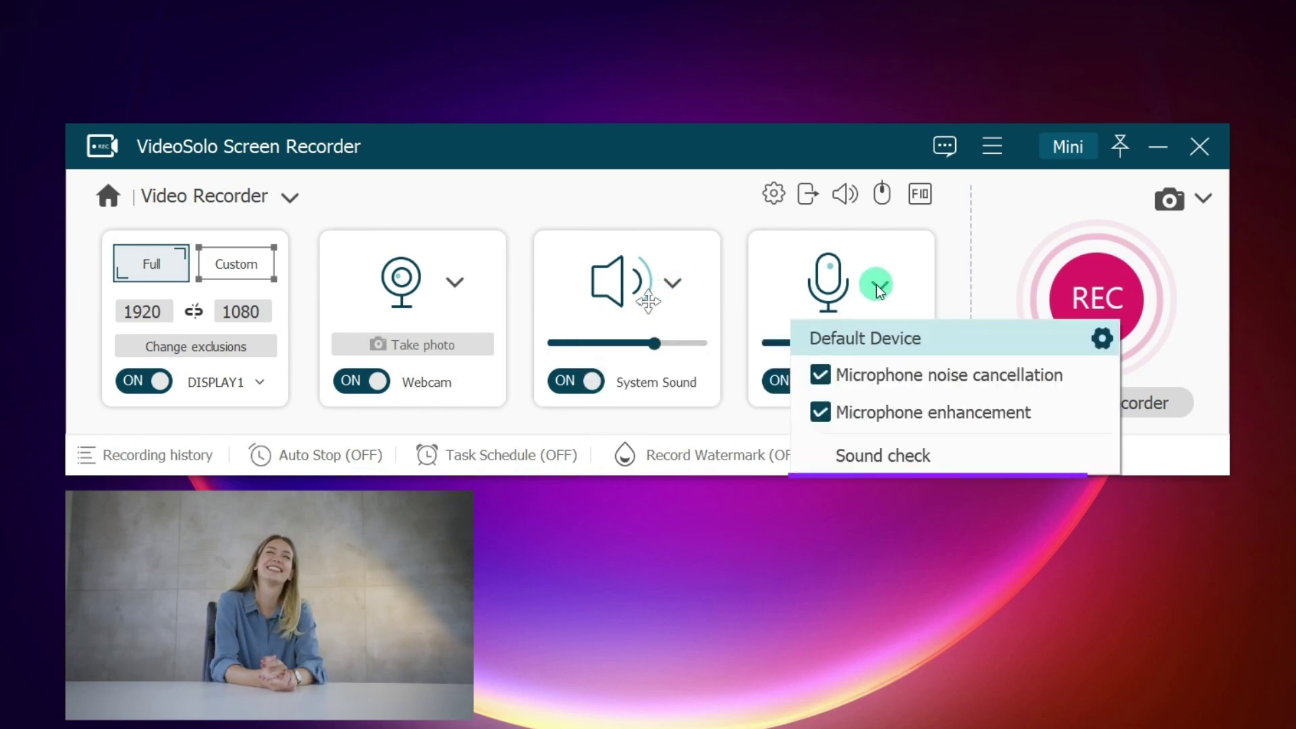
- Add a new scheduled task that stops after a set record length, then view Auto Stop options
click(837, 301)
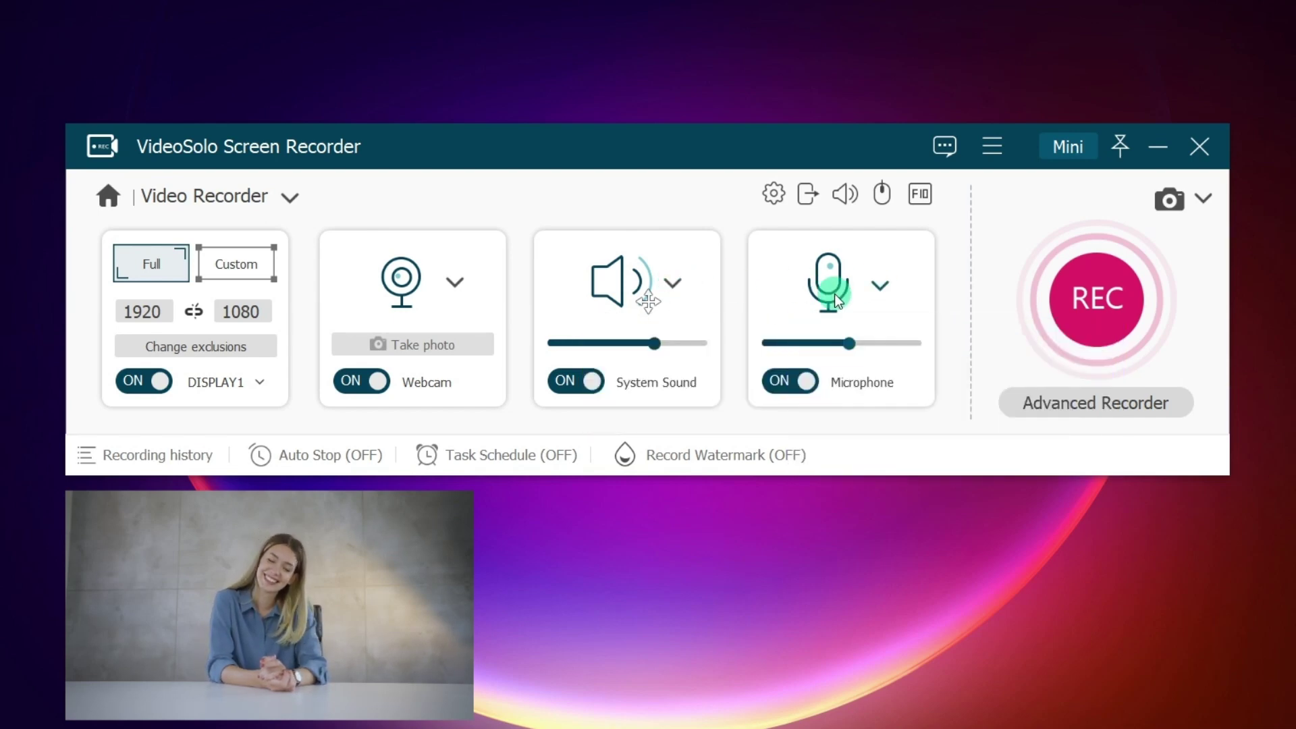
click(489, 454)
click(630, 344)
click(642, 420)
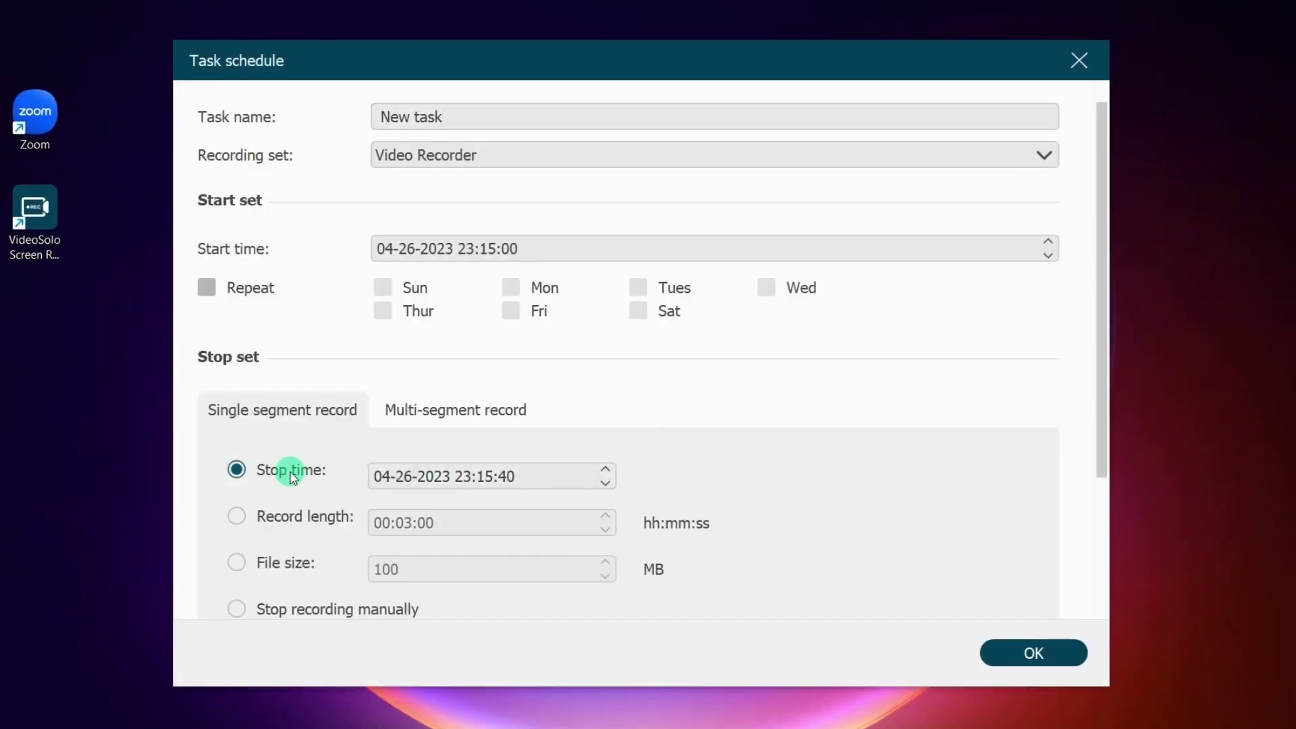
click(237, 518)
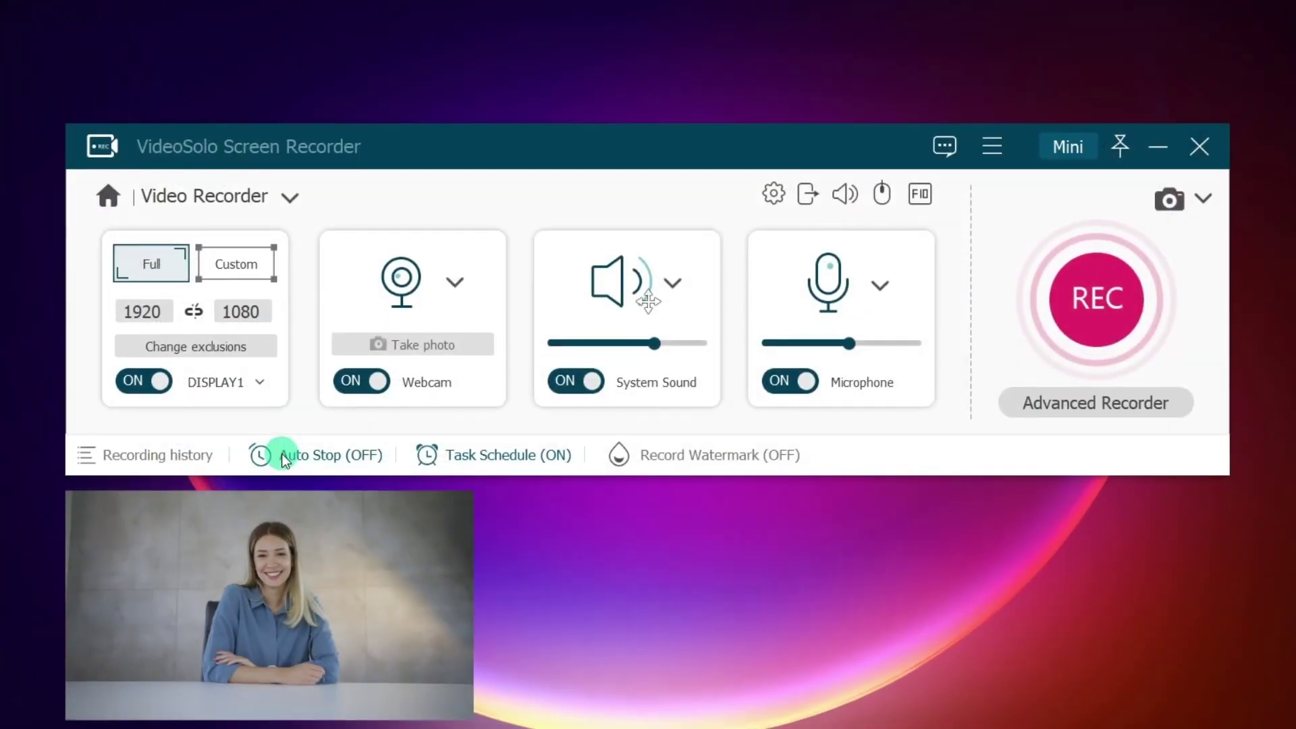
click(321, 455)
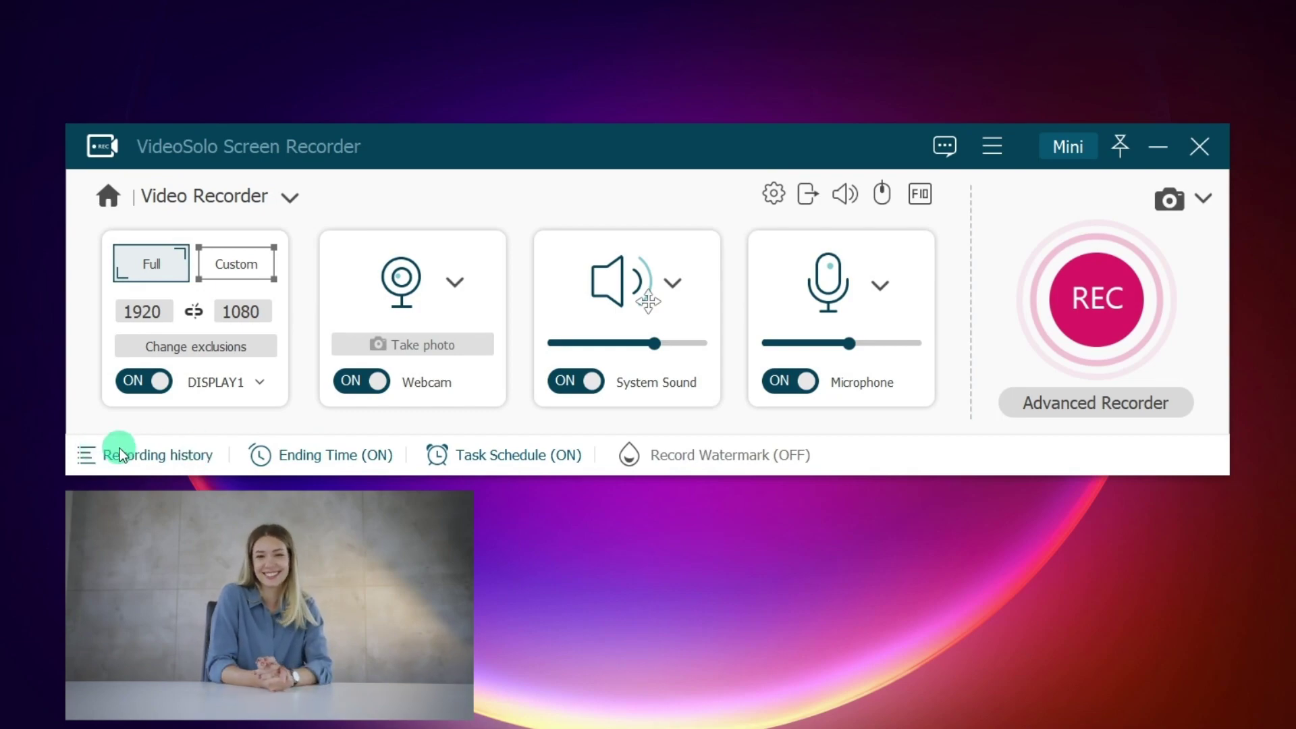
click(156, 452)
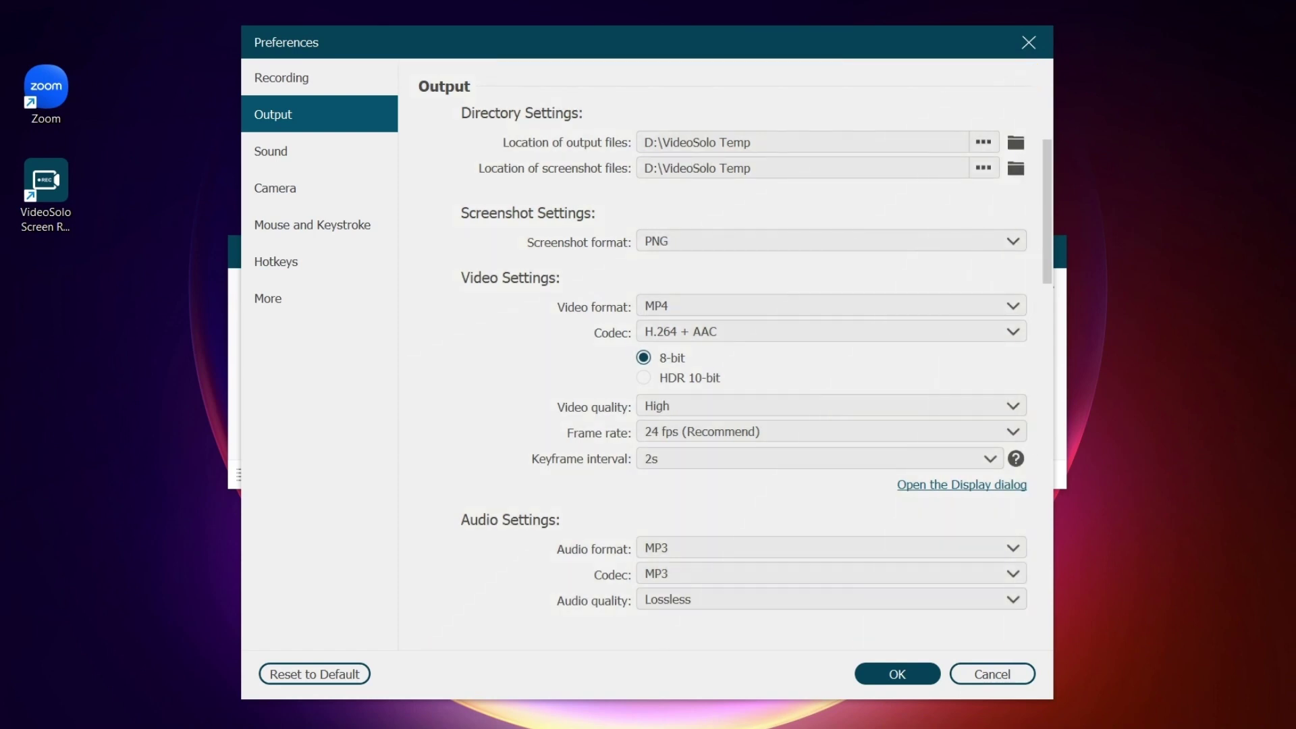
click(255, 261)
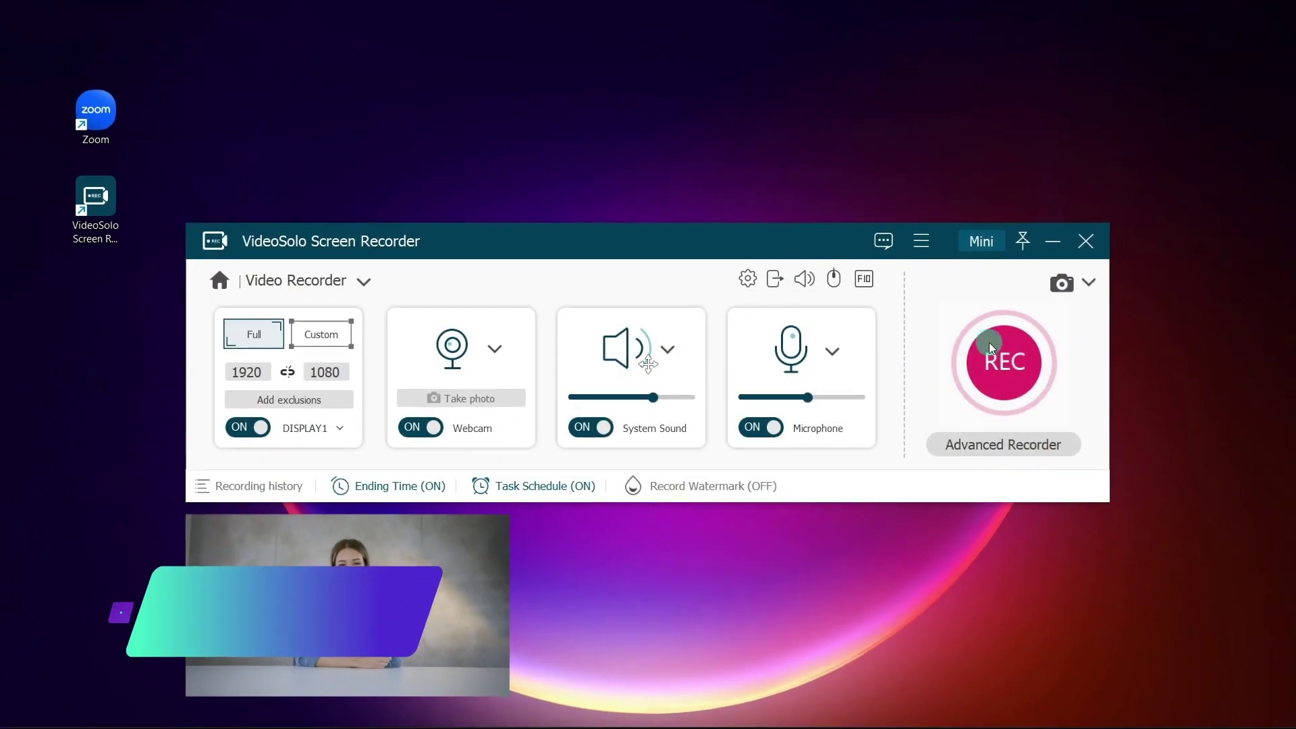
- Record the Zoom meeting with the toolbox shown, then stop to preview it
click(1002, 365)
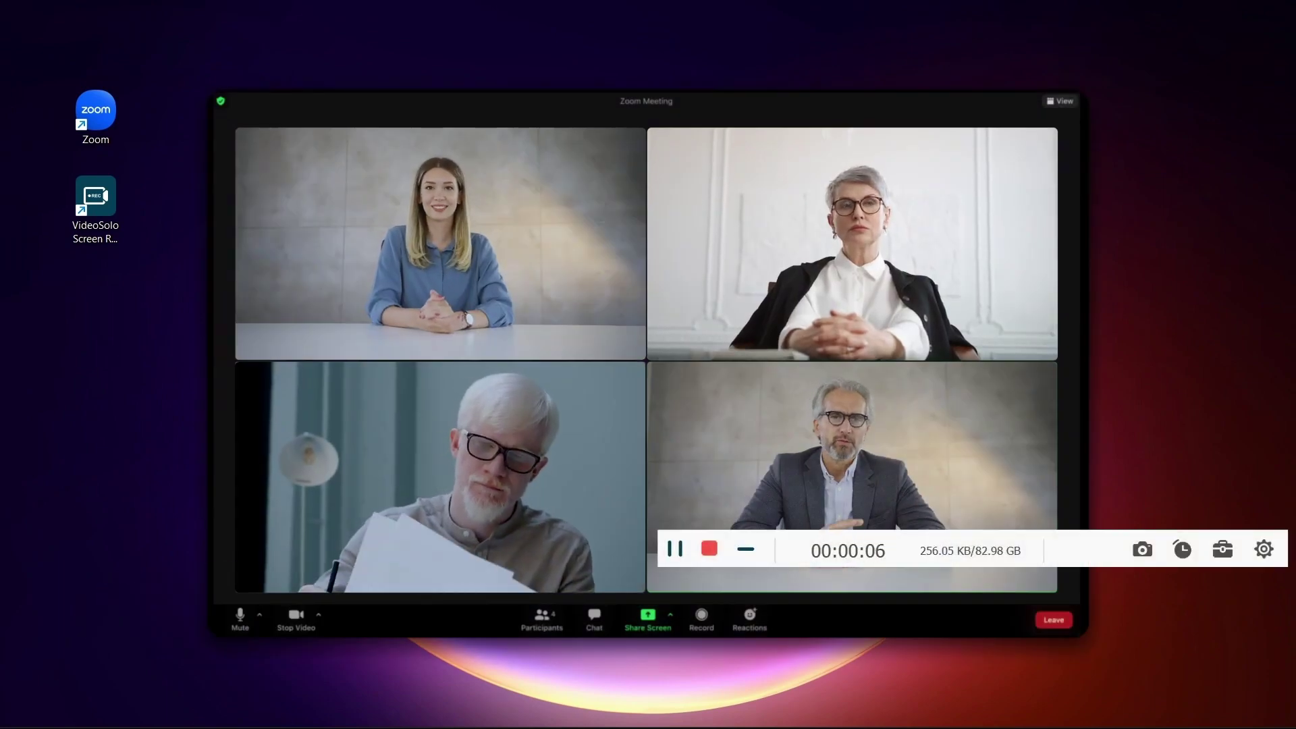
click(1221, 549)
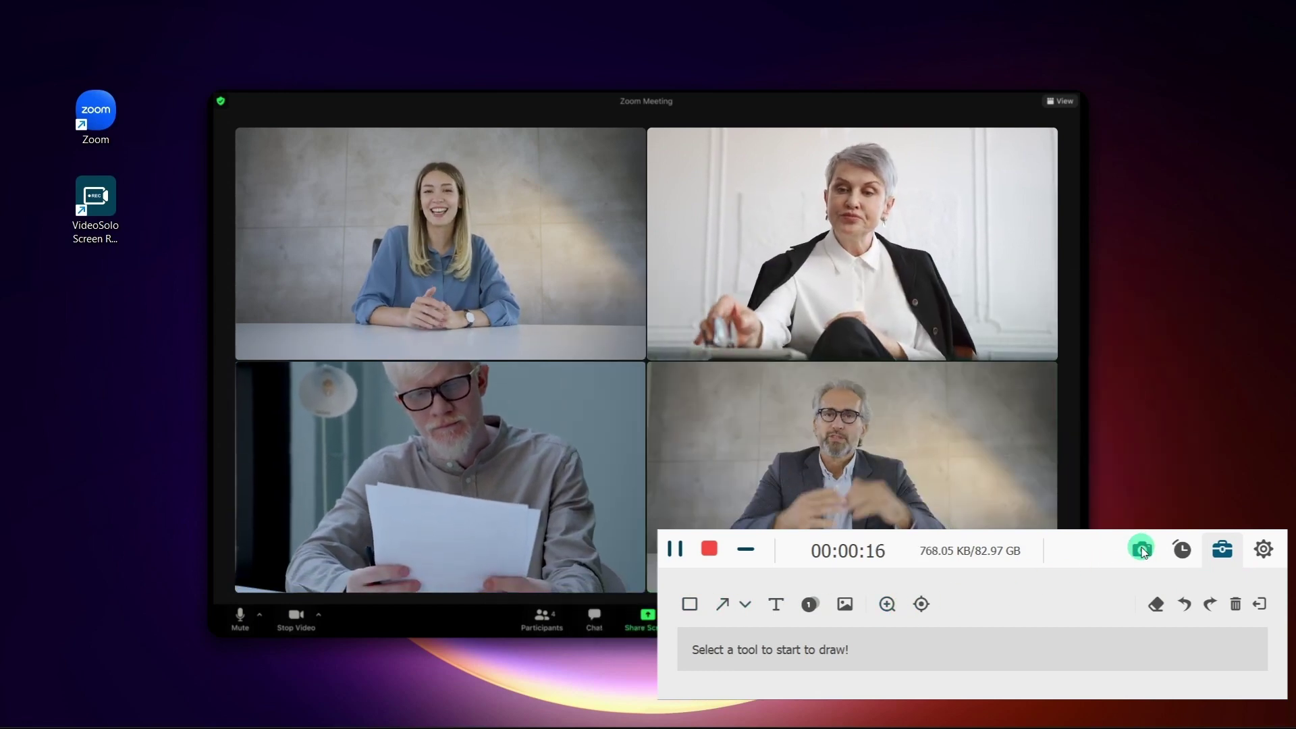
click(709, 550)
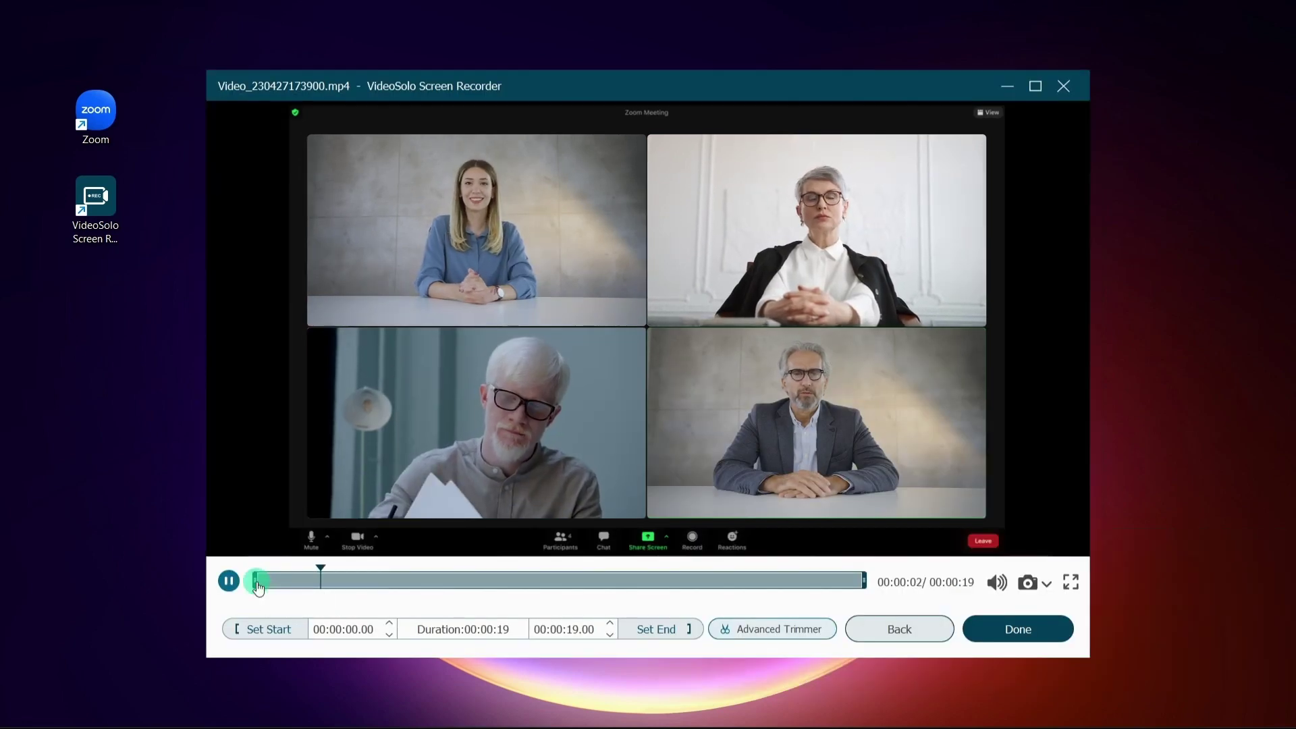
- Trim the clip to 00:00:02.16–00:00:13.23 and save it
drag(256, 580, 339, 580)
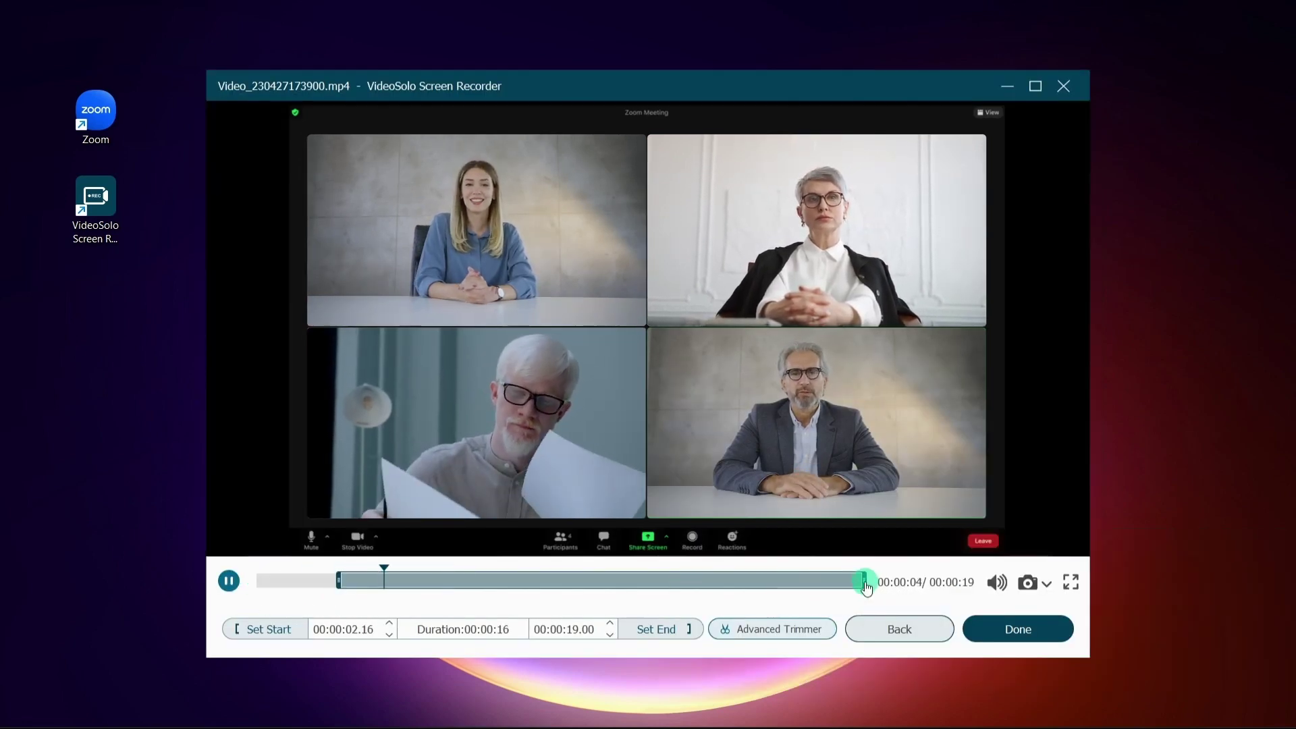
drag(864, 581, 702, 580)
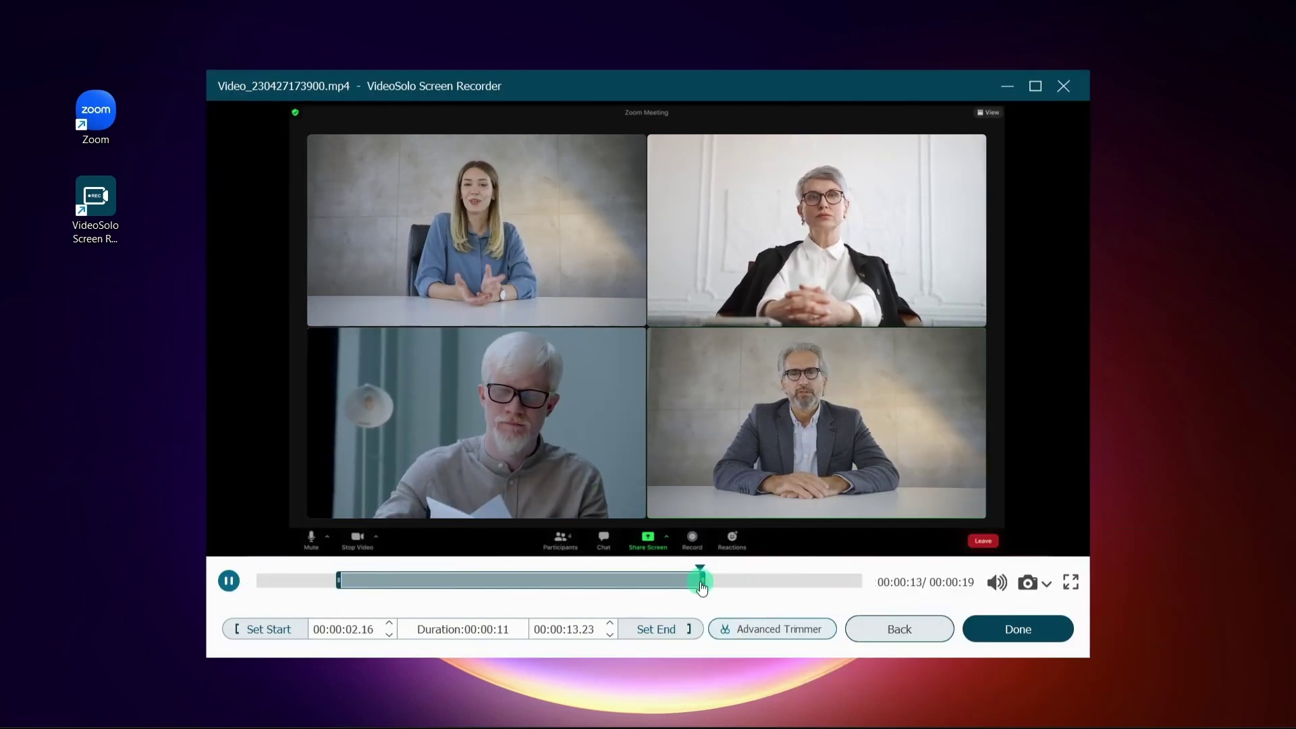
click(1014, 628)
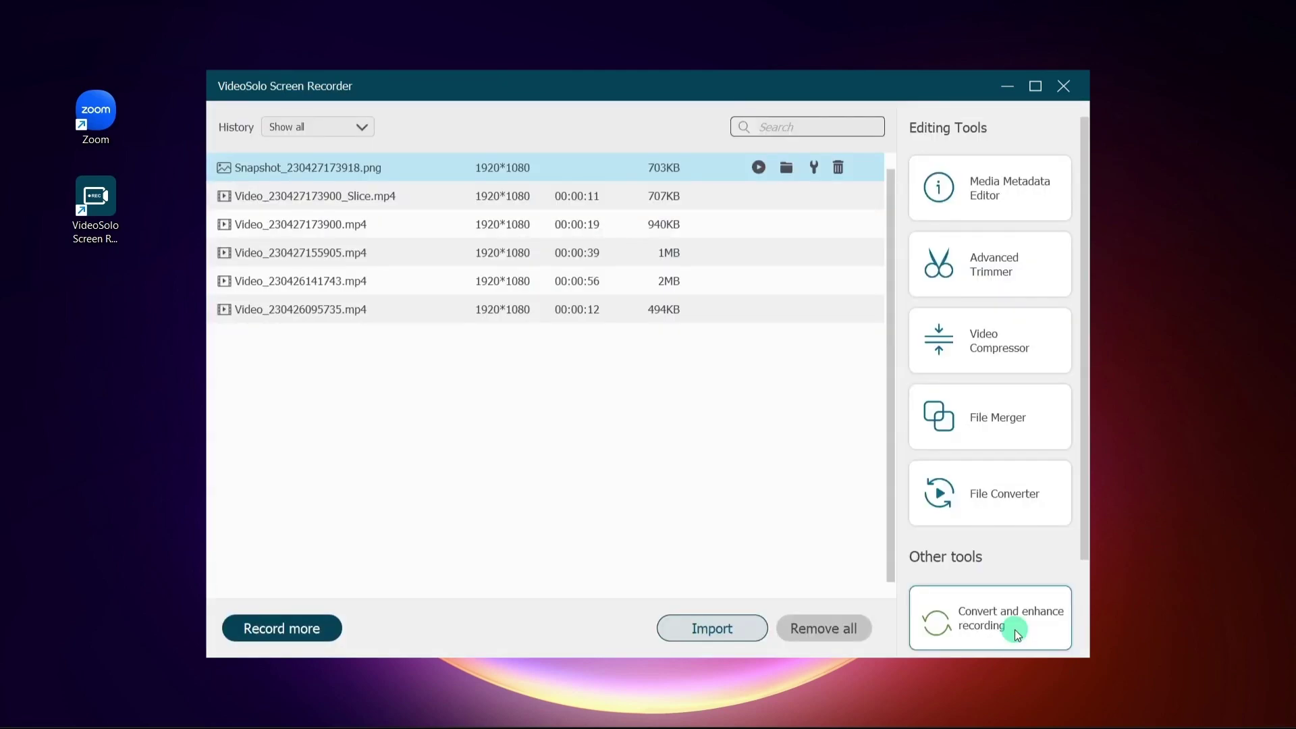